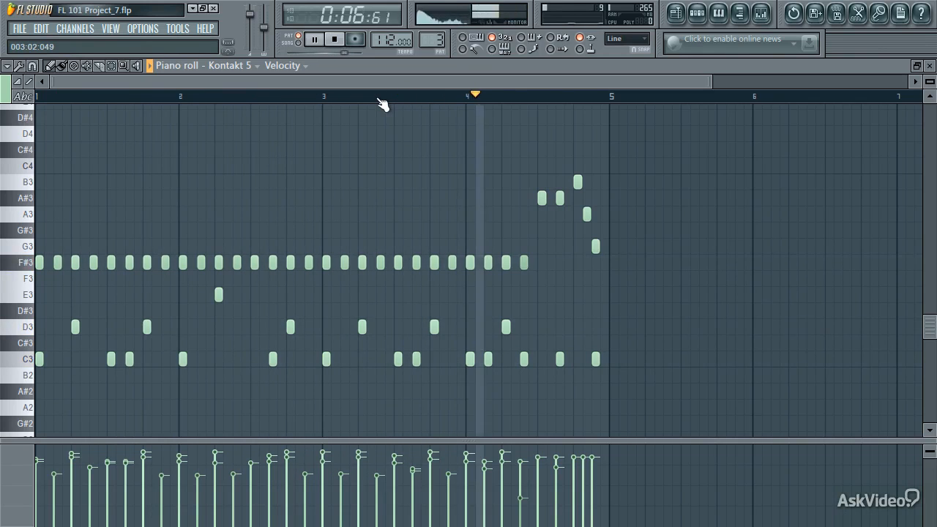
Stop playback and check the mixer track assignment in the Kontakt 5 channel settings.
key(space)
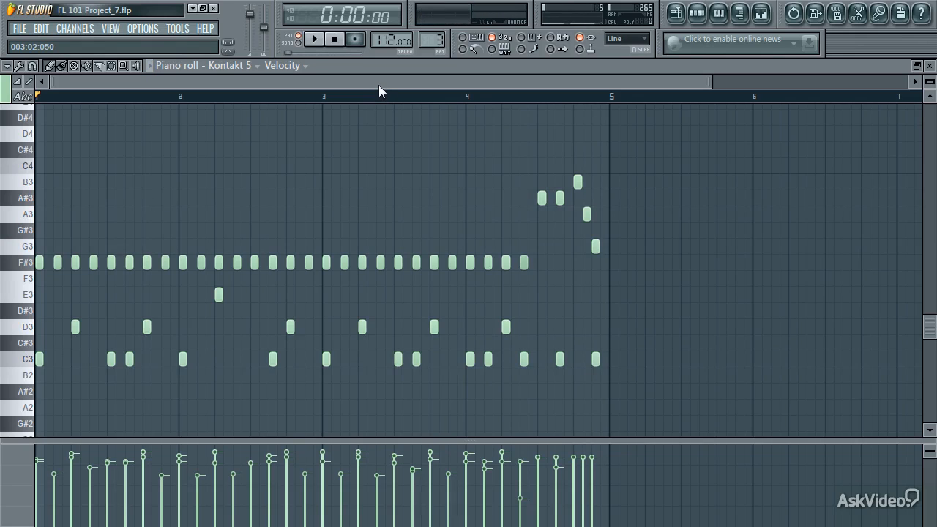
key(F6)
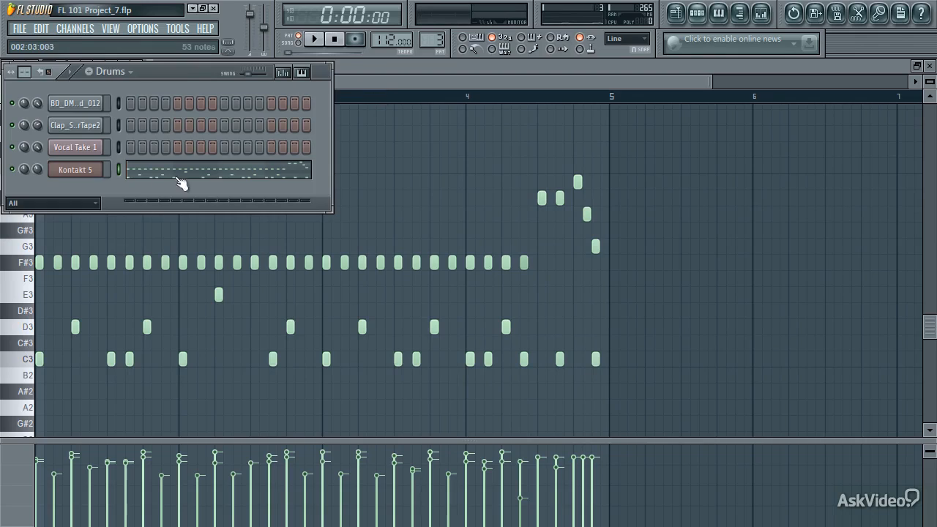
click(87, 171)
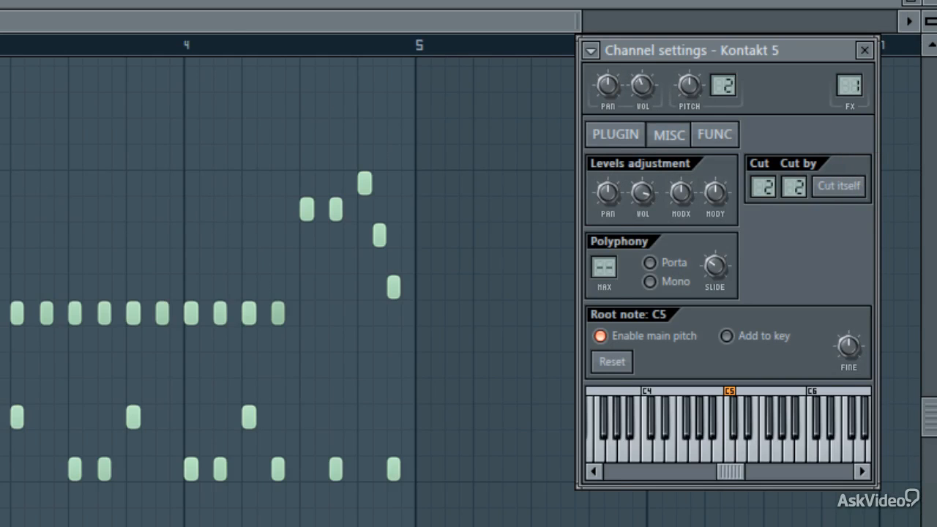
Load Fruity Parametric EQ 2 into the first effect slot of mixer track 1 and reposition its window.
key(F9)
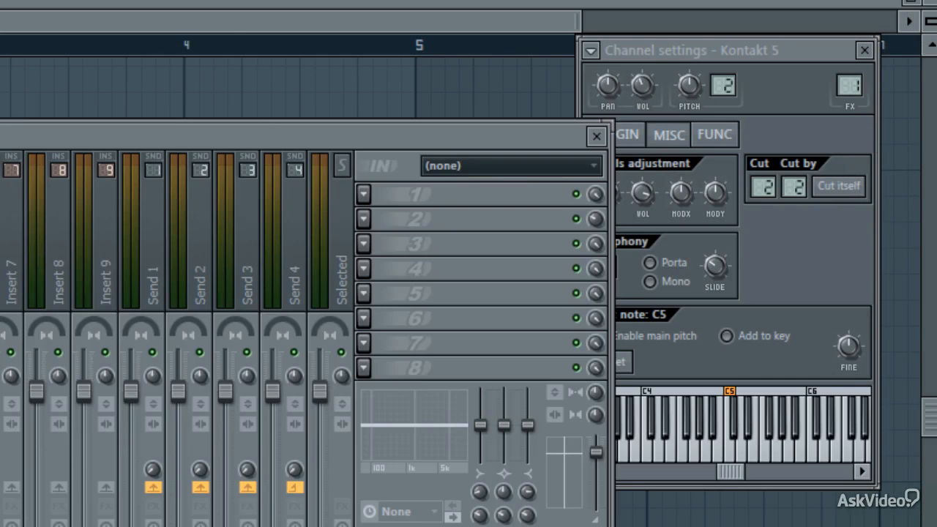
click(364, 195)
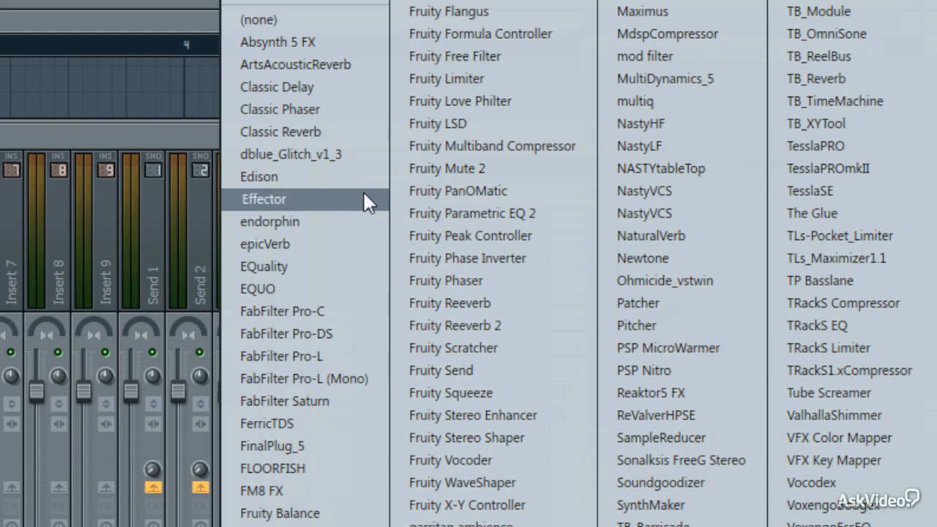
click(440, 209)
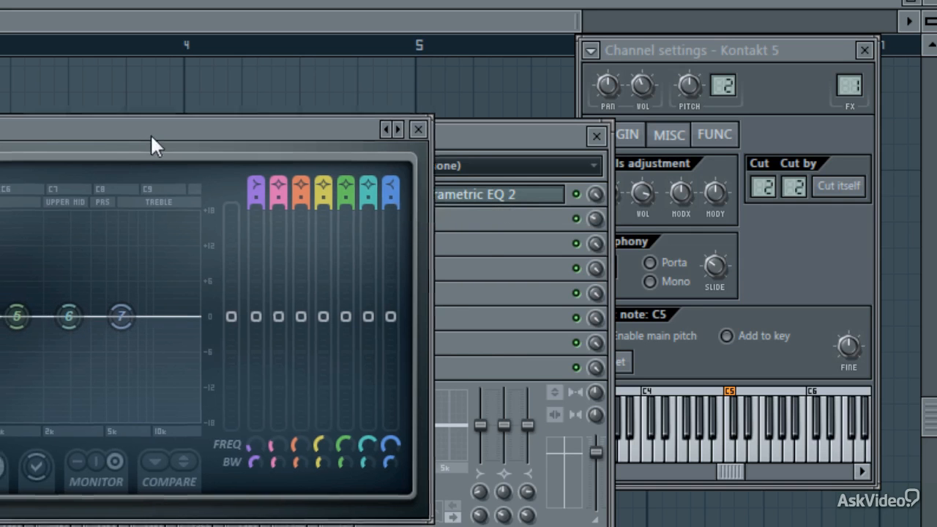
drag(148, 140, 203, 163)
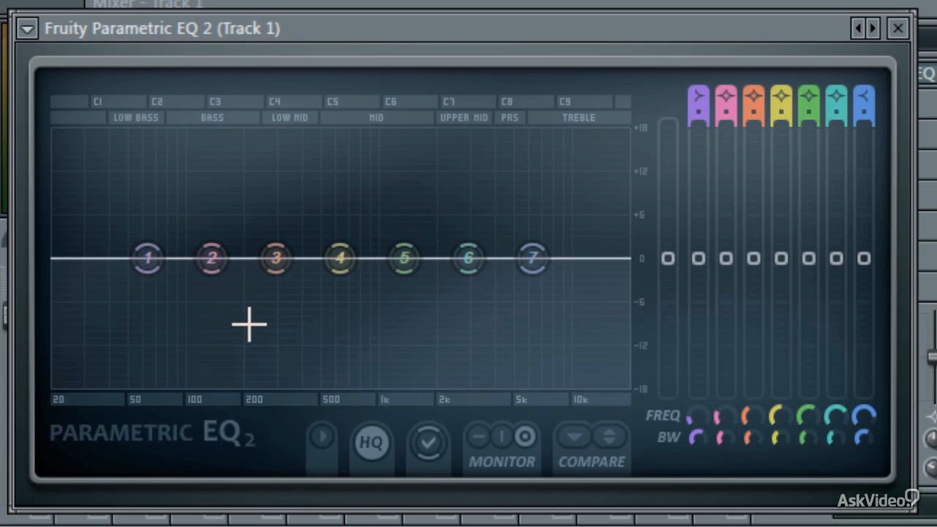
Try a slight boost on band 2 of the equalizer and reset the band.
mouse_move(211, 258)
mouse_down()
mouse_move(236, 325)
mouse_move(213, 279)
mouse_move(207, 196)
mouse_move(209, 257)
mouse_move(239, 314)
mouse_move(356, 329)
mouse_move(411, 279)
mouse_move(361, 211)
mouse_move(224, 202)
mouse_move(210, 274)
mouse_move(216, 313)
mouse_move(201, 224)
mouse_move(207, 192)
mouse_move(209, 250)
mouse_up()
right_click(211, 253)
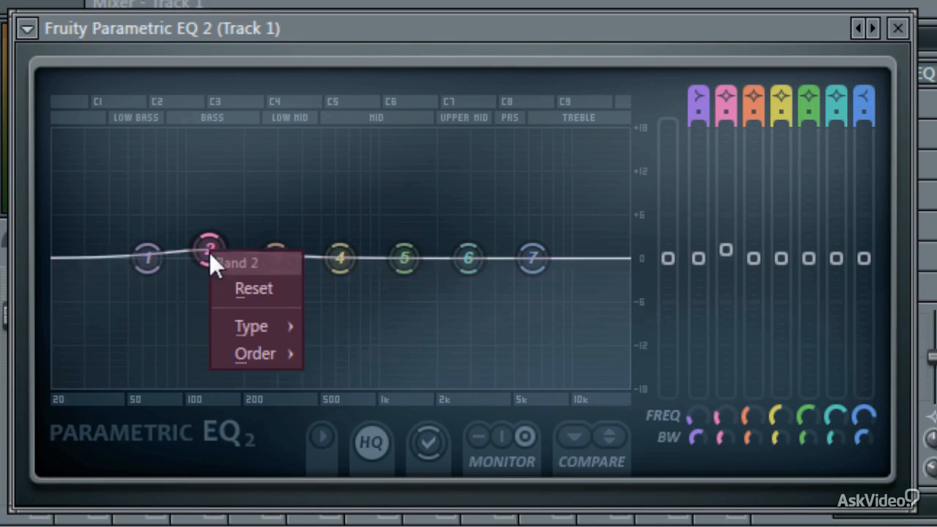
click(241, 288)
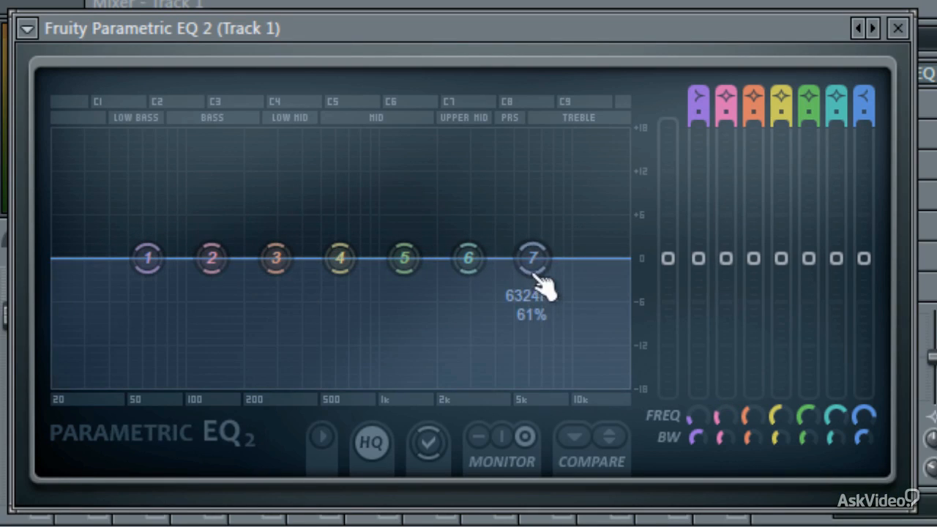
Raise band 7's high shelf to about +5 dB at 5833 Hz and stop playback.
drag(543, 272, 526, 221)
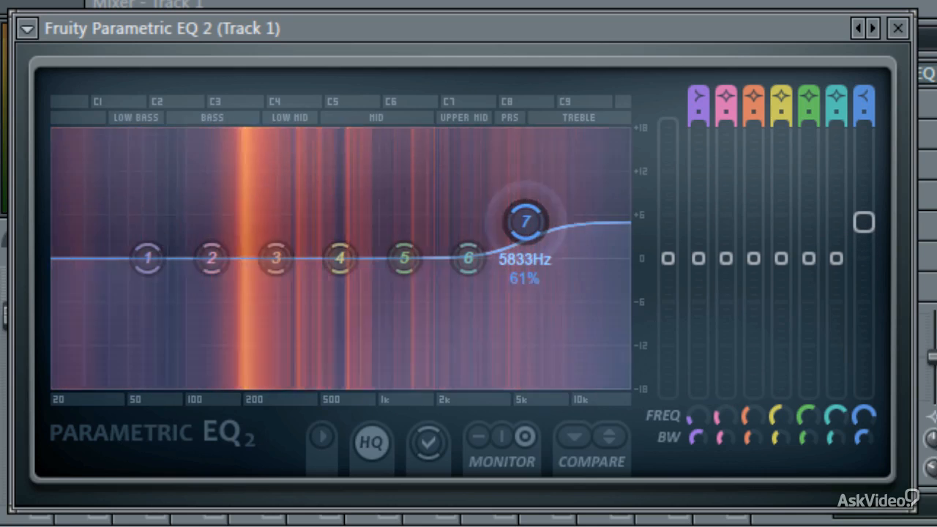
key(space)
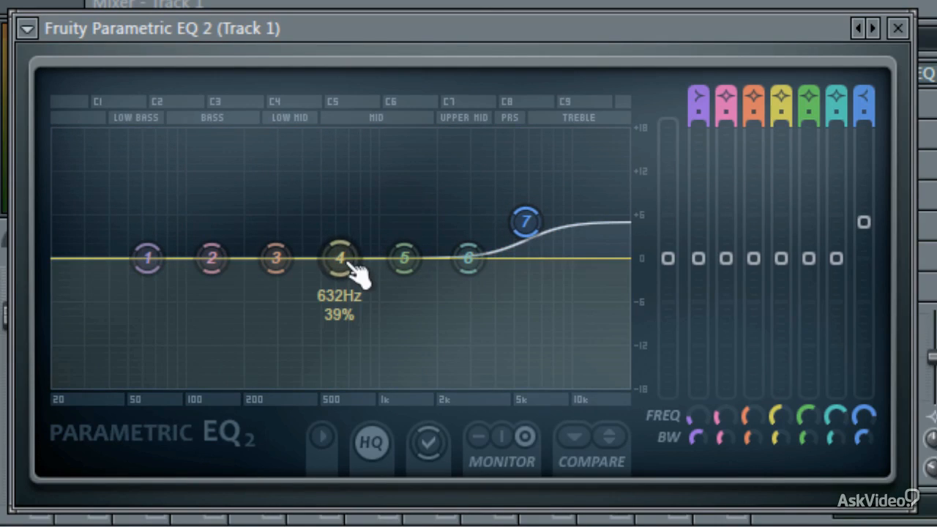
Resume playback and cut band 4 to about −4 dB at 458 Hz and band 5 to about −1.5 dB.
key(space)
drag(357, 271, 313, 287)
drag(421, 271, 411, 282)
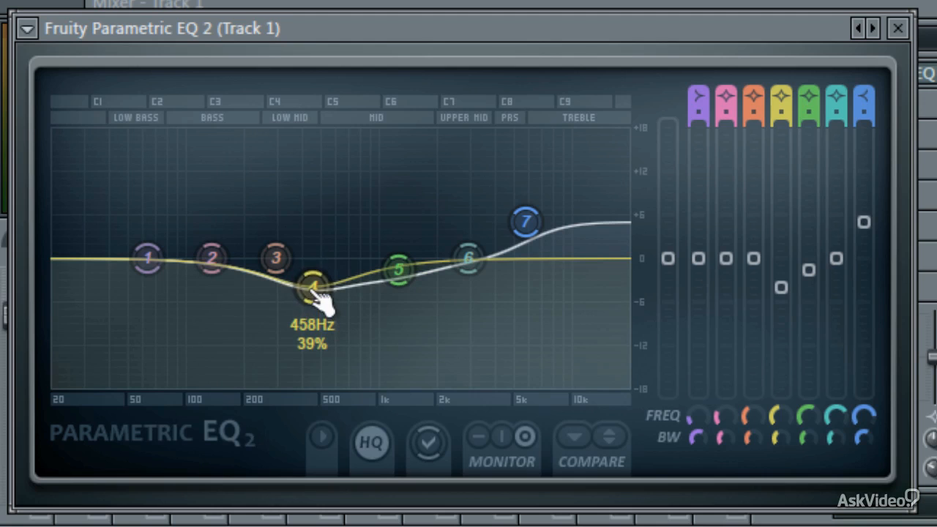
Try narrow and wide bandwidths on band 4, settling on 30% with a cut of about 9 dB at 591 Hz.
scroll(316, 294, up, 6)
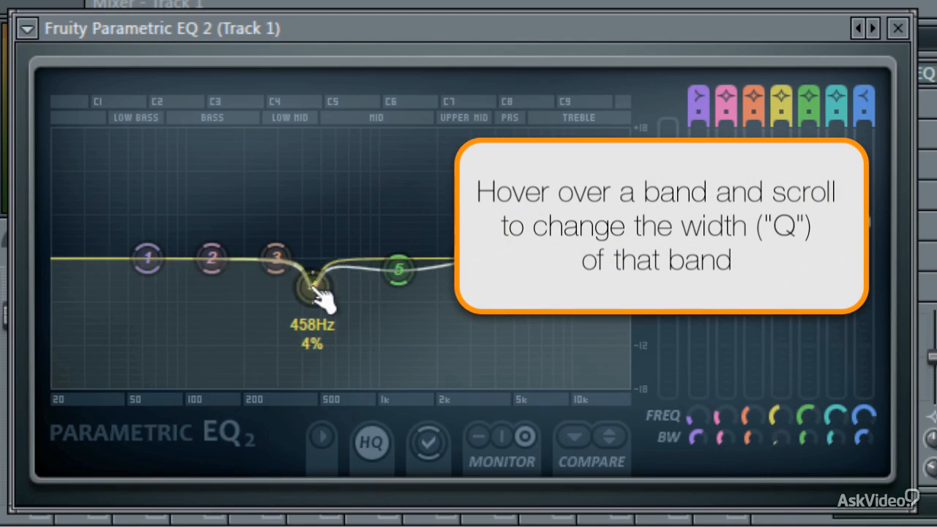
scroll(315, 289, up, 2)
drag(315, 290, 318, 333)
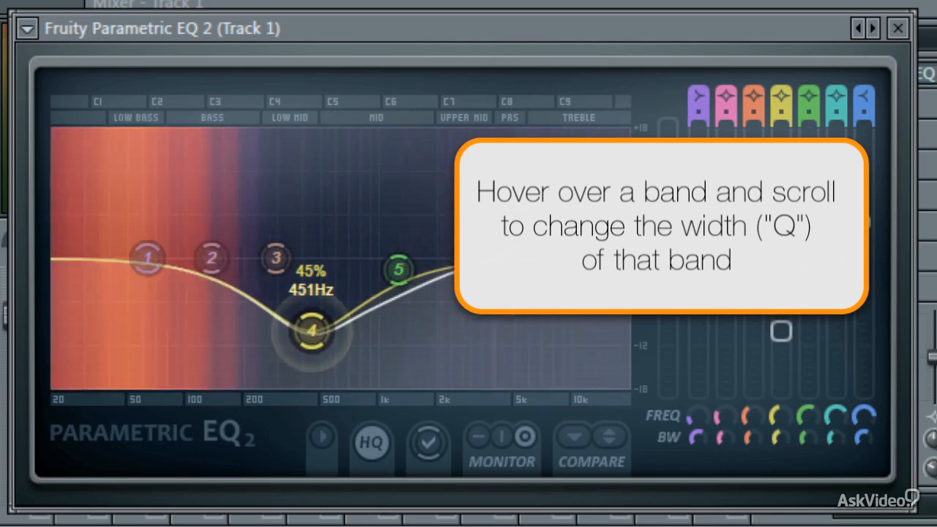
scroll(318, 333, down, 1)
scroll(316, 339, down, 6)
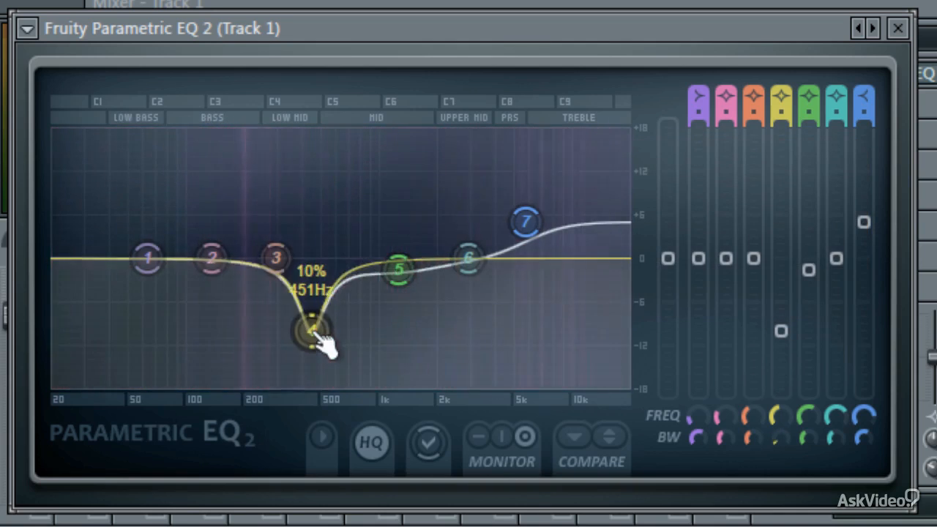
scroll(316, 338, up, 4)
drag(317, 339, 337, 331)
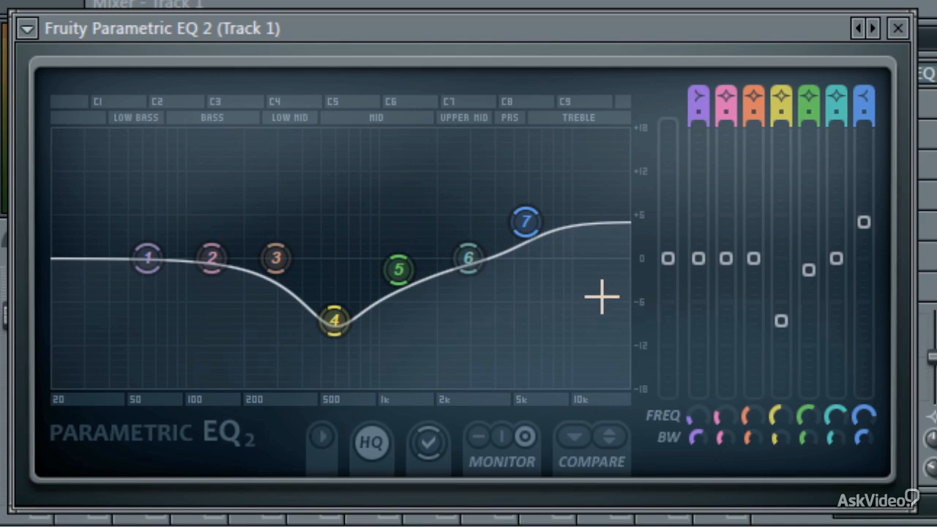
Adjust band 4 to about 670 Hz with a gain of about −8 dB, and narrow its bandwidth to 21%.
mouse_move(778, 416)
mouse_down()
mouse_move(779, 444)
mouse_move(779, 414)
mouse_up()
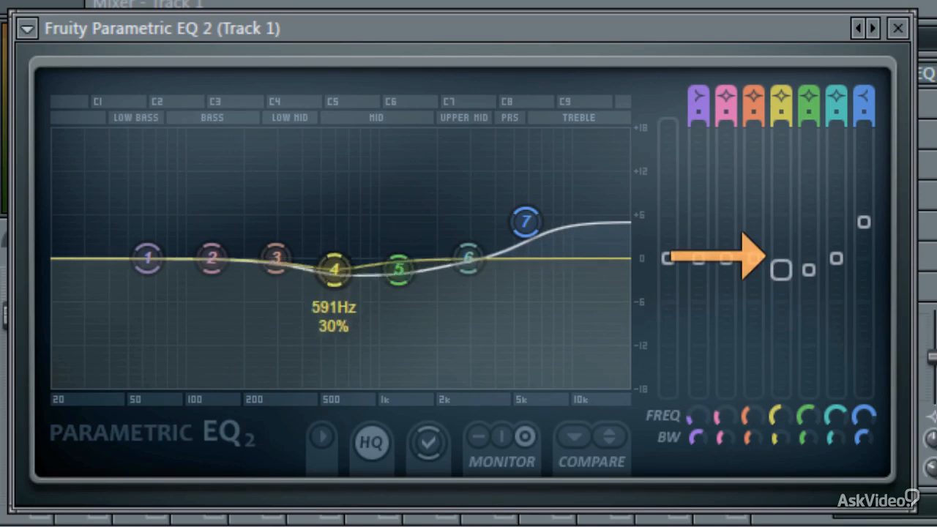
drag(779, 270, 781, 317)
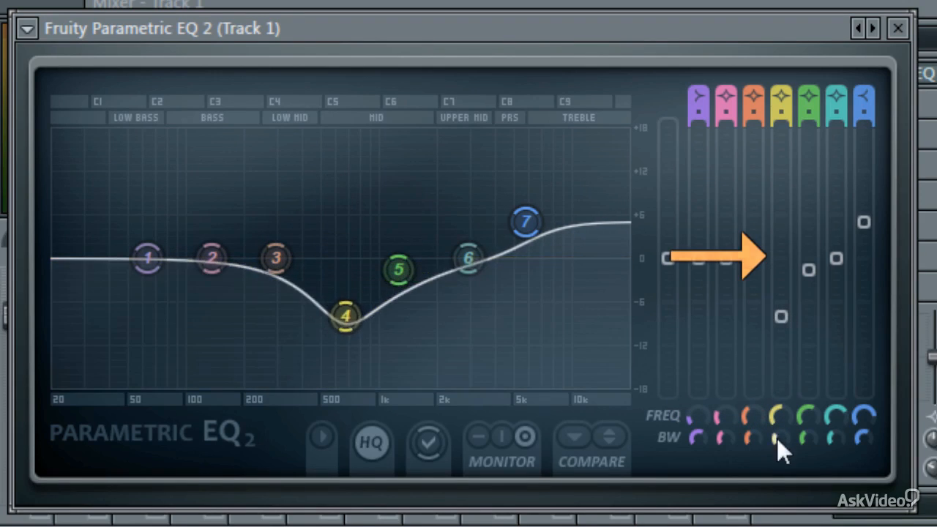
mouse_move(777, 439)
mouse_down()
mouse_move(777, 452)
mouse_move(777, 440)
mouse_up()
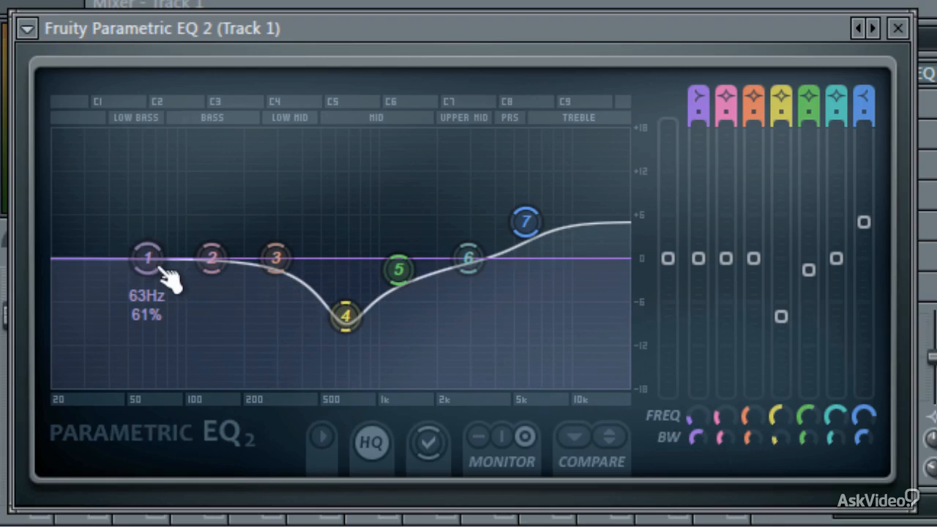
Review band 1's filter types and lower its low shelf to about −14 dB at 49 Hz.
mouse_move(160, 270)
mouse_down()
mouse_move(179, 346)
mouse_move(224, 396)
mouse_move(153, 322)
mouse_move(140, 259)
mouse_move(174, 324)
mouse_move(182, 370)
mouse_move(142, 288)
mouse_move(140, 259)
mouse_move(150, 270)
mouse_up()
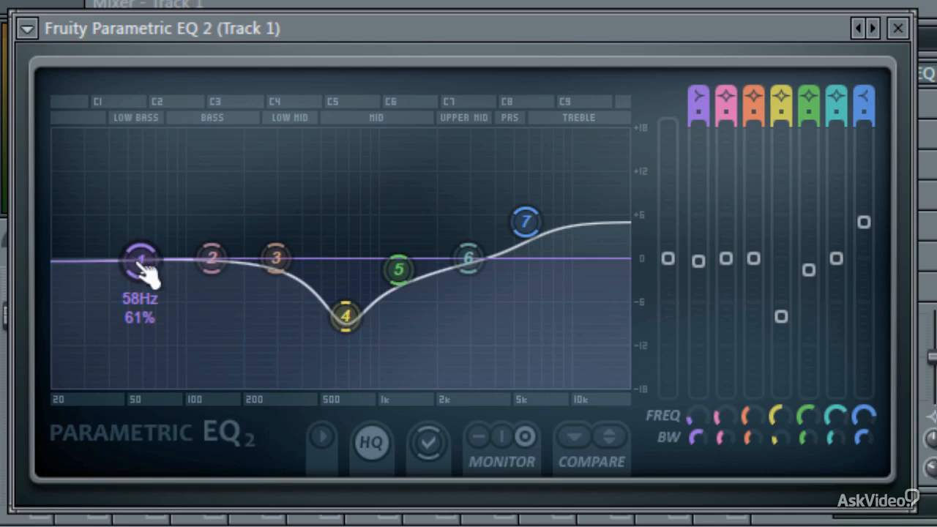
right_click(148, 265)
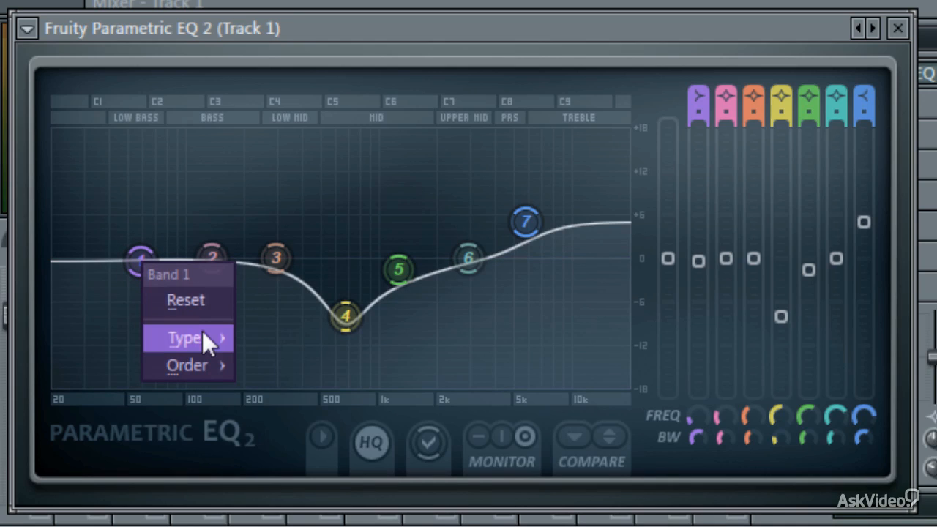
mouse_move(202, 332)
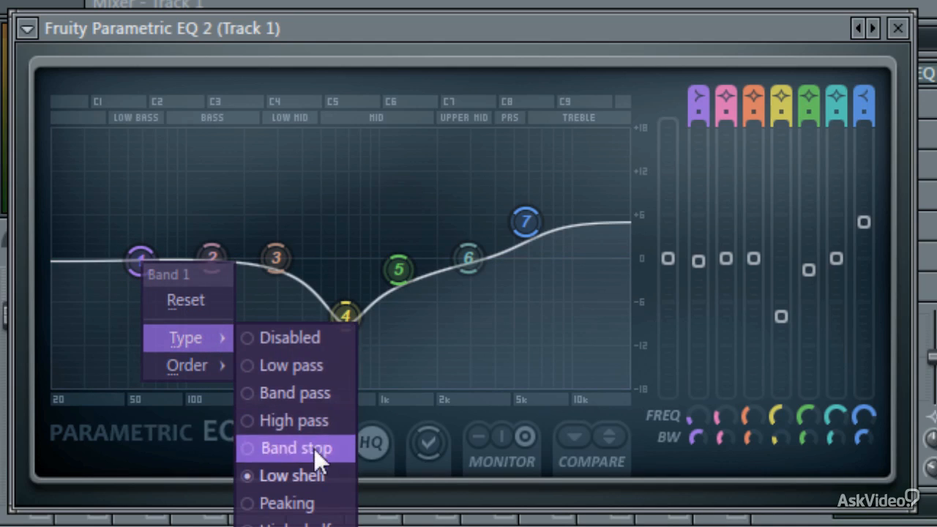
click(139, 261)
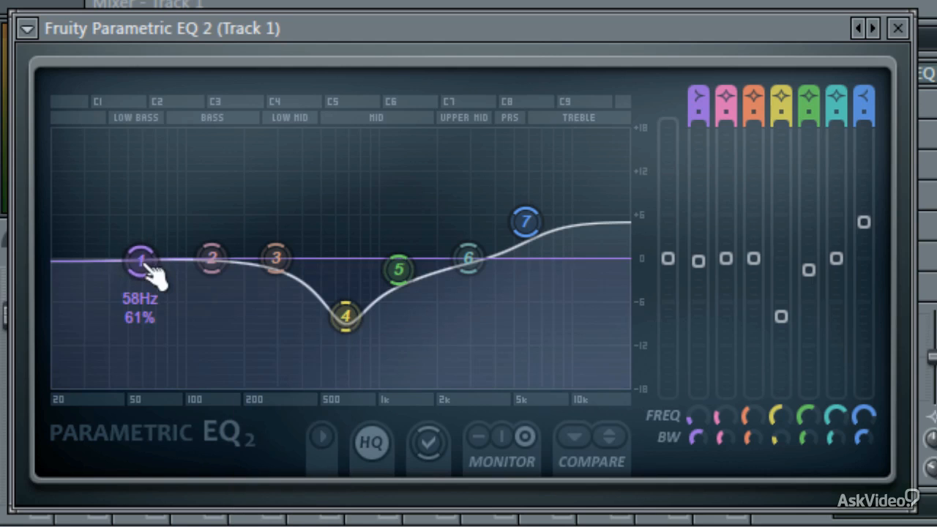
drag(140, 262, 126, 358)
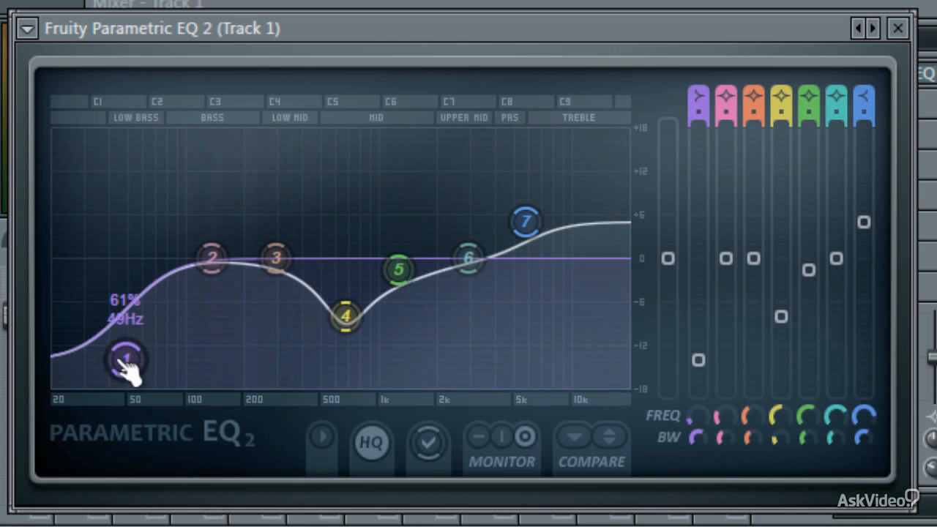
Change band 1 to a high pass filter with its cutoff at about 60 Hz.
right_click(126, 359)
mouse_move(189, 441)
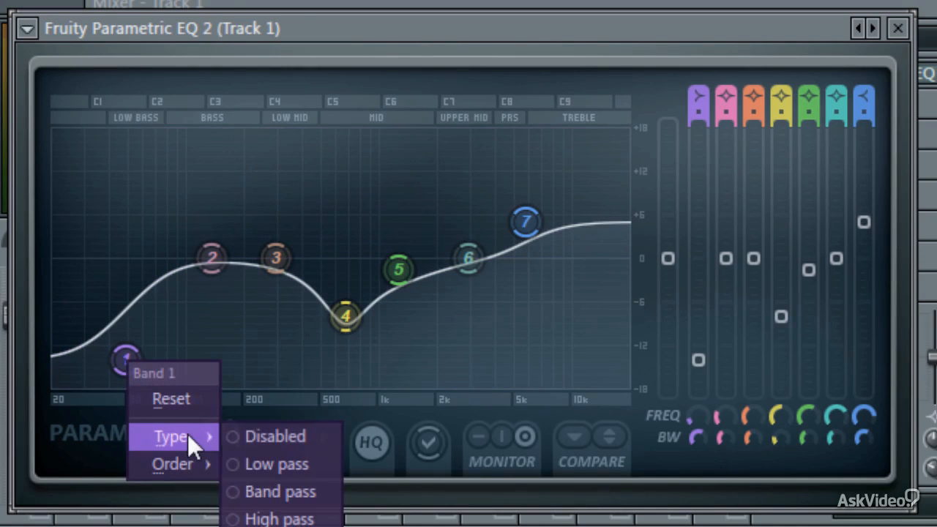
click(278, 516)
mouse_move(126, 258)
mouse_down()
mouse_move(109, 259)
mouse_move(144, 259)
mouse_up()
Reduce band 4's cut to about −3 dB near 590 Hz and lower band 5 to about −3.5 dB at 1438 Hz.
drag(345, 316, 334, 276)
drag(398, 269, 408, 283)
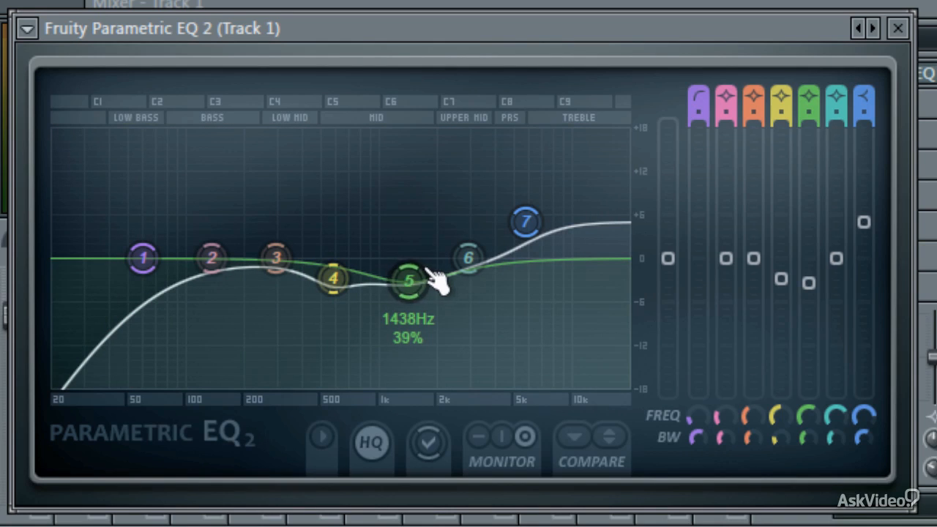
Change band 7 to a low pass filter and move its cutoff to about 9 kHz.
right_click(525, 222)
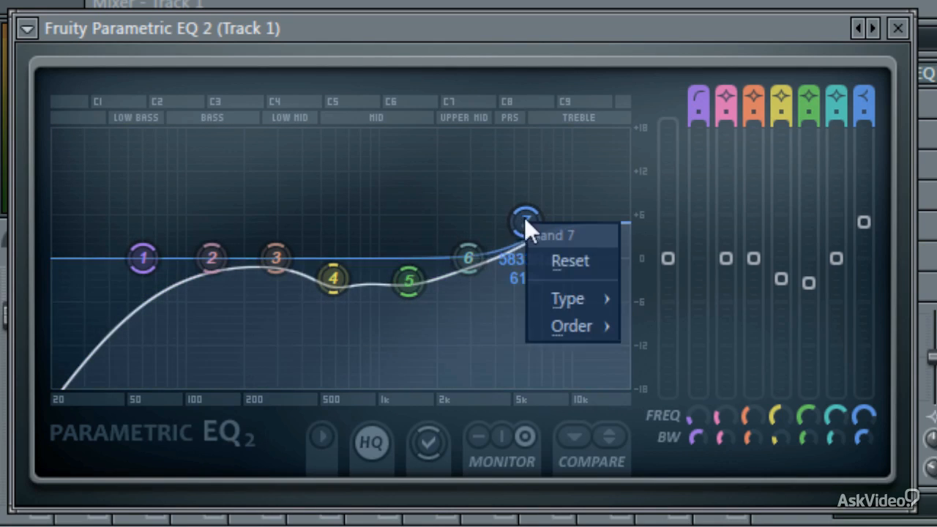
mouse_move(564, 301)
click(638, 322)
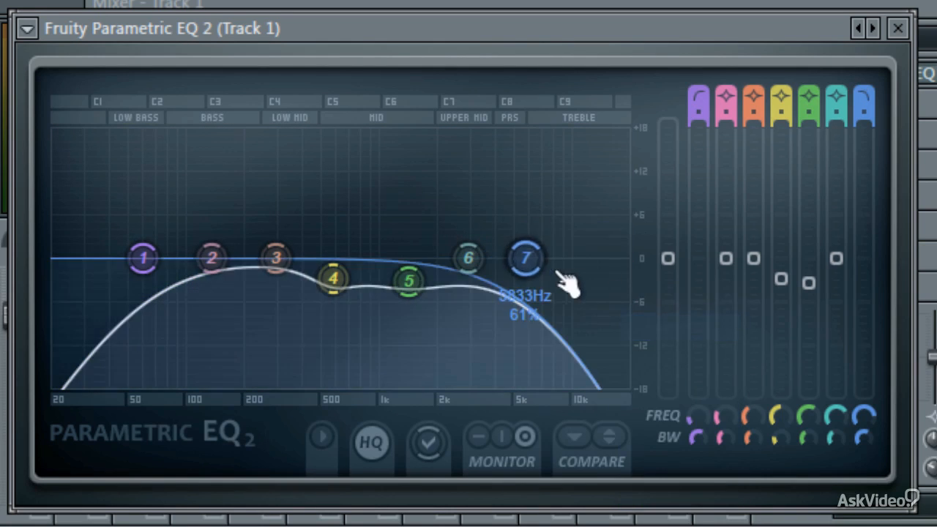
drag(525, 257, 563, 258)
Set band 7's type to High shelf with a boost of about 2.5 dB at 5166 Hz.
right_click(562, 257)
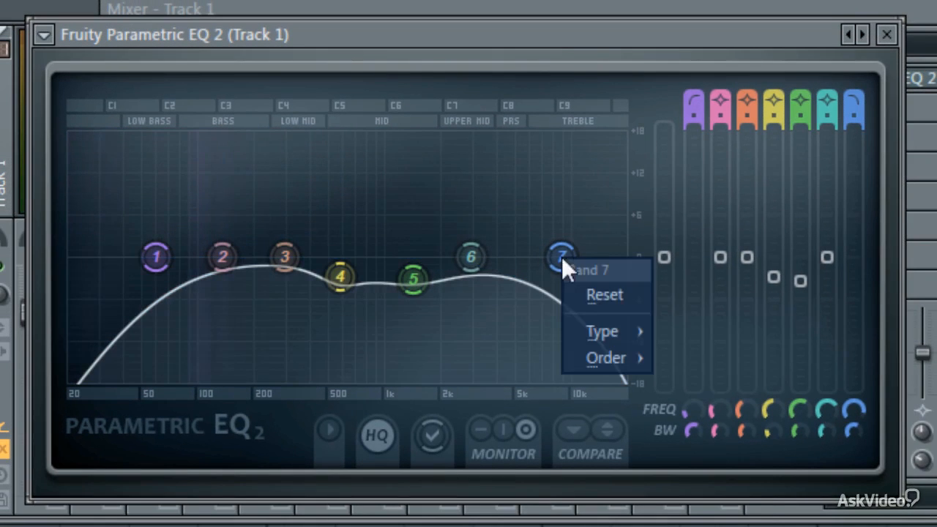
mouse_move(596, 333)
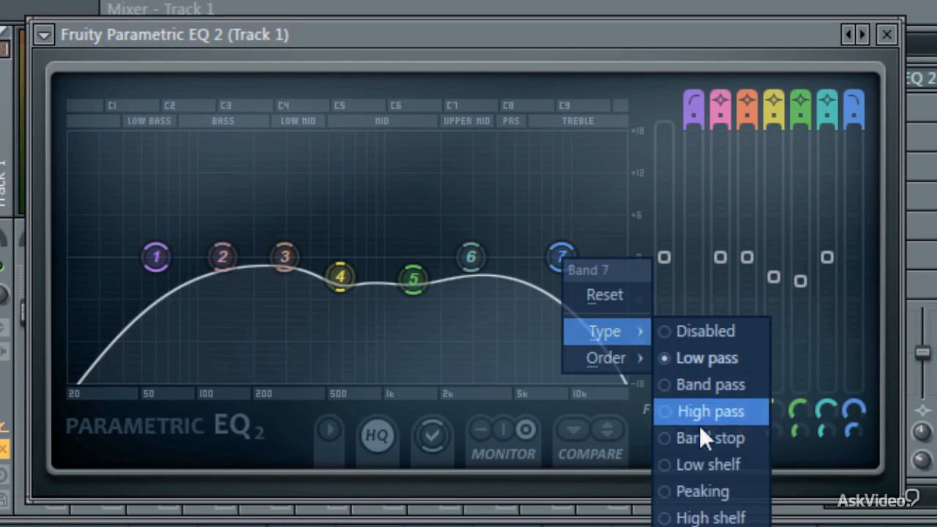
click(707, 517)
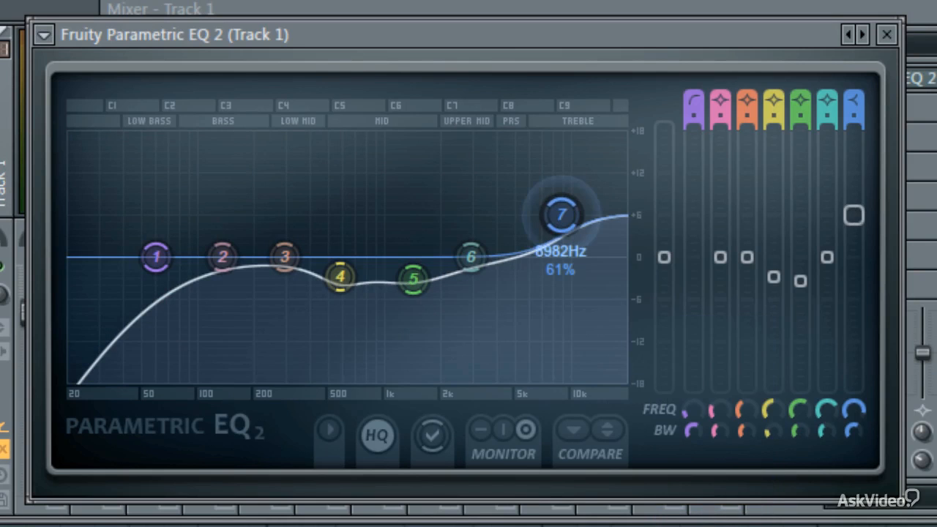
drag(561, 212, 538, 202)
drag(531, 194, 519, 242)
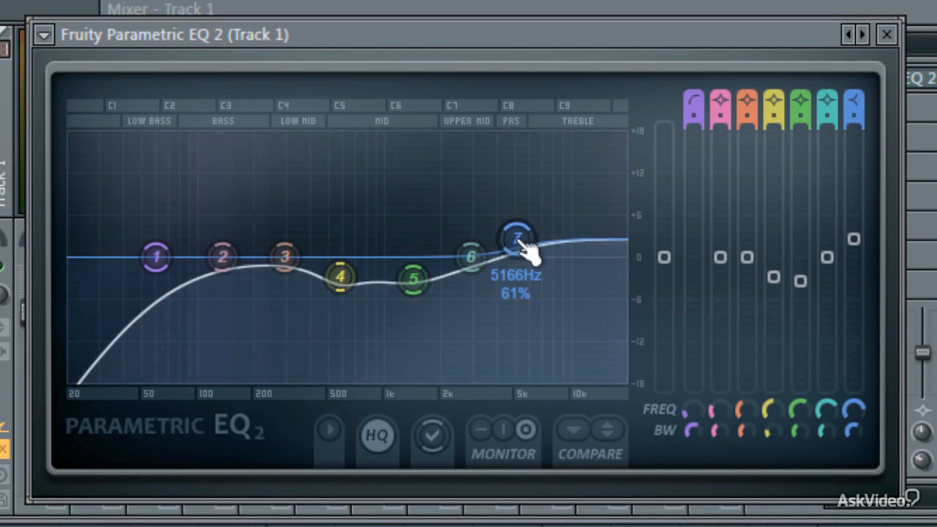
Change band 4 to a Band stop filter and move it to 212 Hz.
right_click(341, 283)
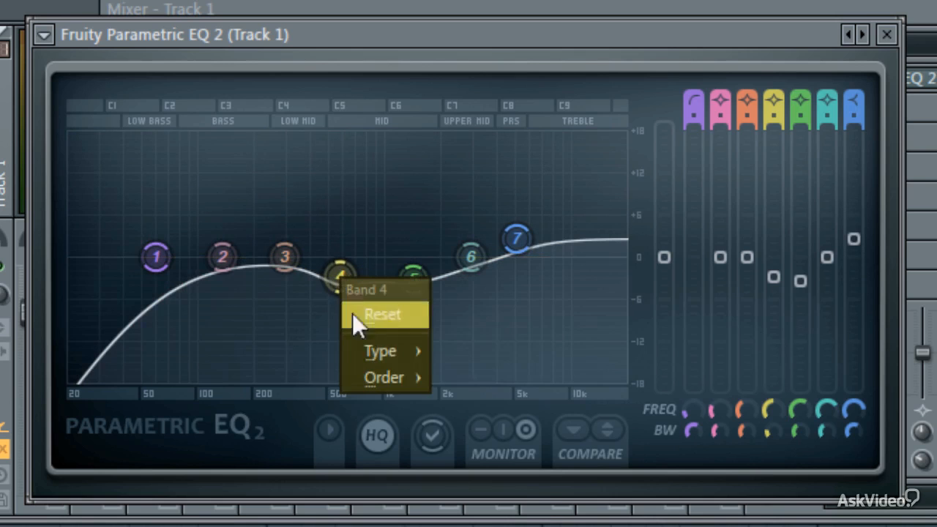
mouse_move(400, 354)
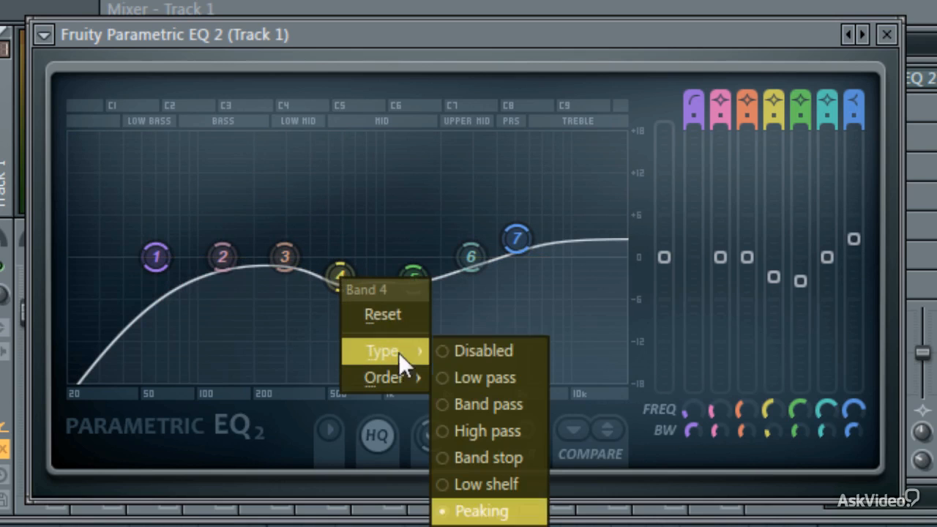
click(511, 458)
drag(339, 257, 258, 256)
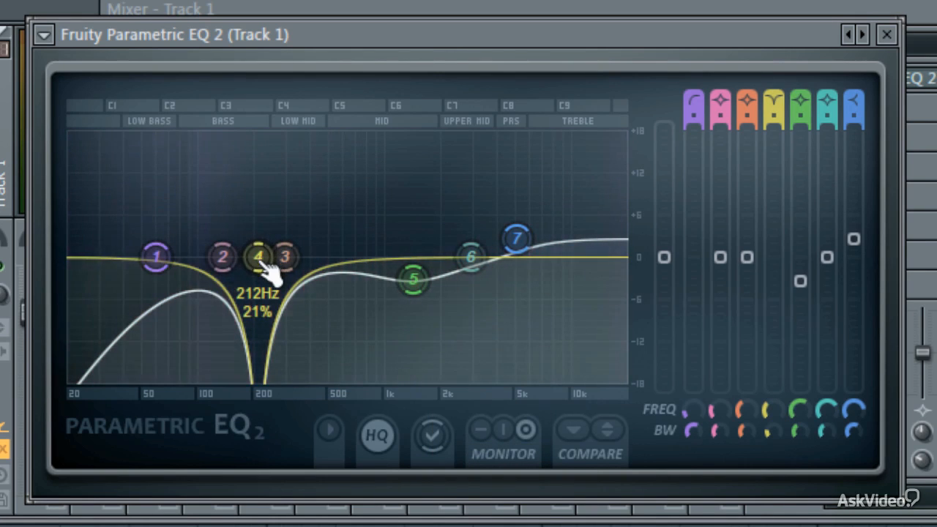
Change band 4 to a Band pass filter and sweep its center from 149 Hz up to 575 Hz.
right_click(270, 272)
mouse_move(305, 340)
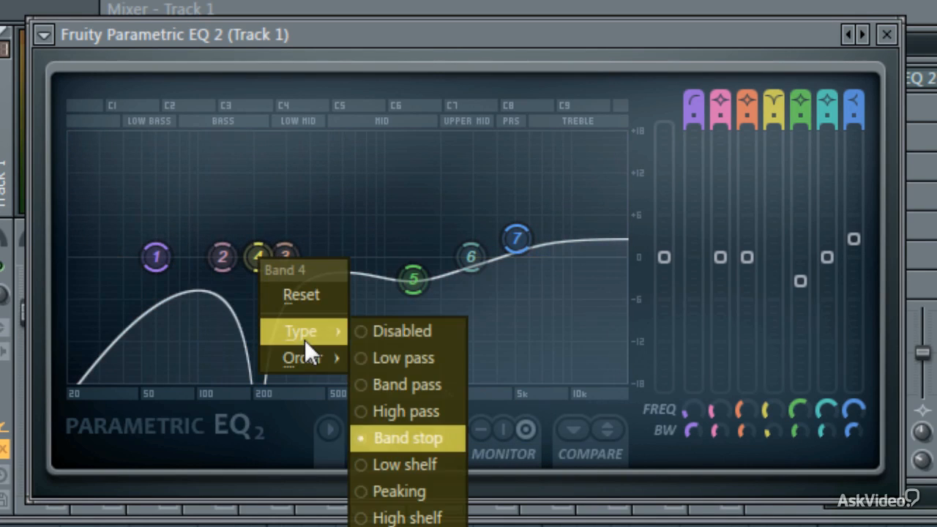
click(415, 375)
drag(257, 256, 230, 256)
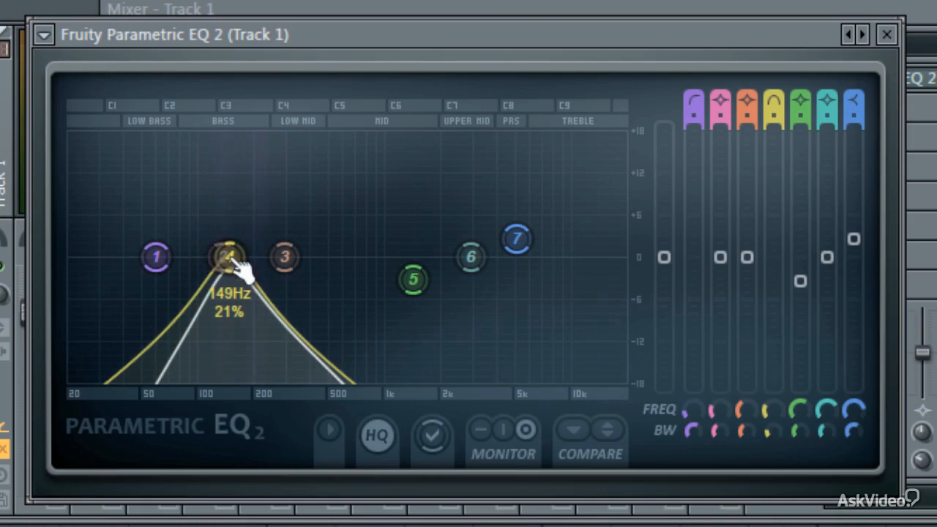
drag(230, 256, 338, 256)
Vary band 4's bandwidth between 25% and 40% and move the band up to 785 Hz.
right_click(340, 259)
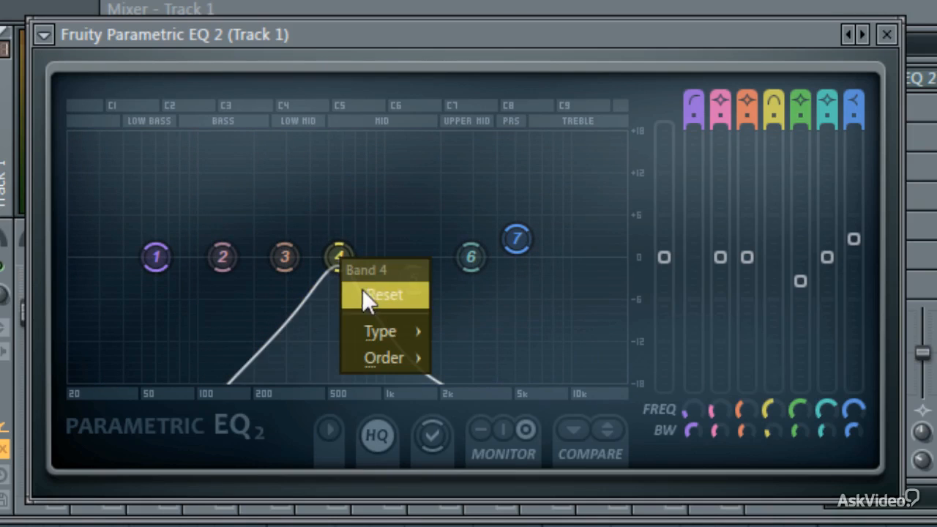
click(373, 295)
scroll(355, 272, down, 5)
scroll(355, 272, up, 6)
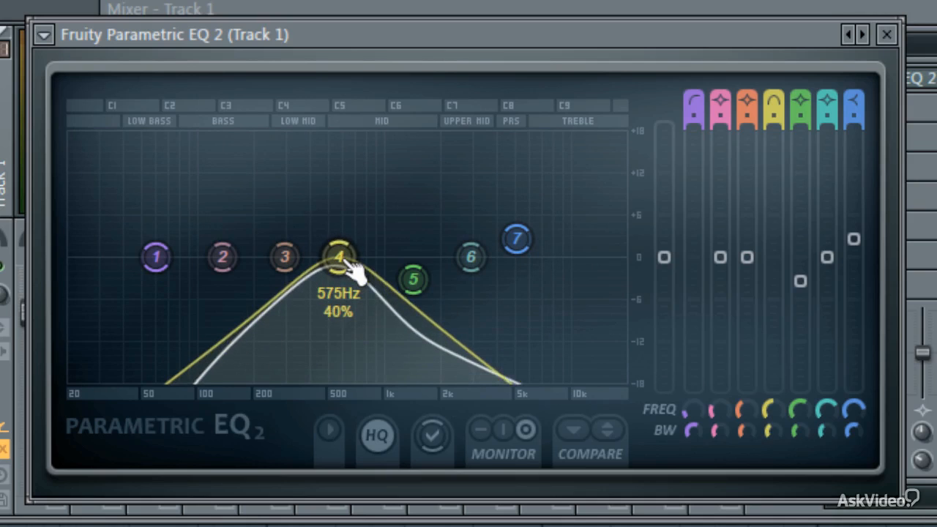
scroll(355, 271, down, 5)
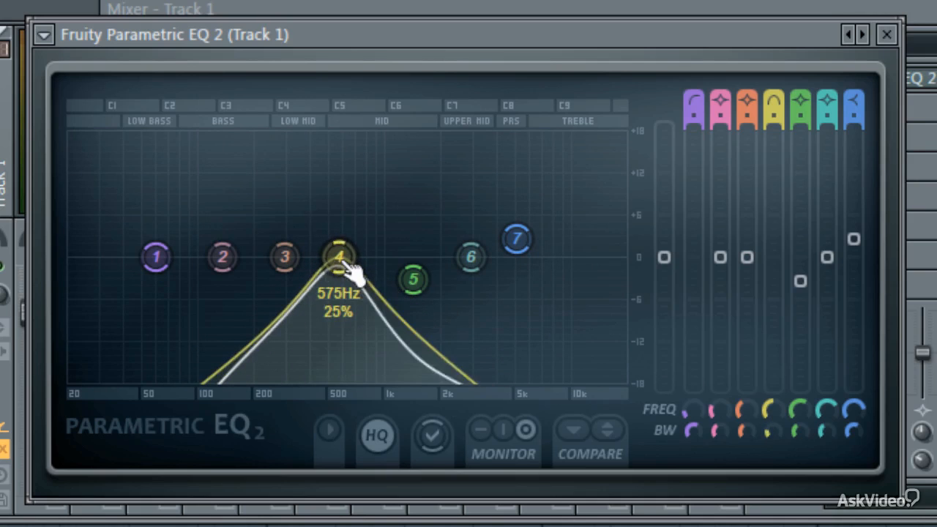
drag(341, 256, 364, 256)
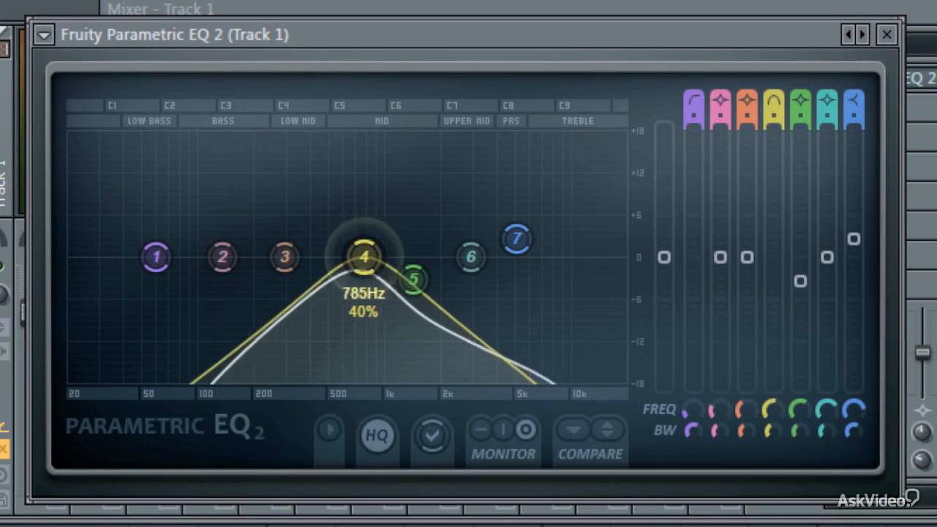
Set band 4's filter type to Disabled.
right_click(355, 258)
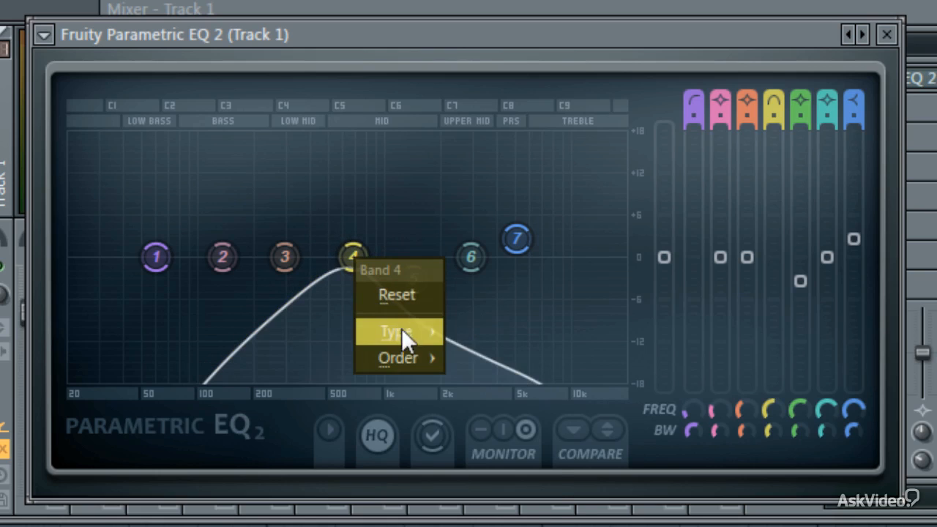
mouse_move(401, 331)
click(479, 331)
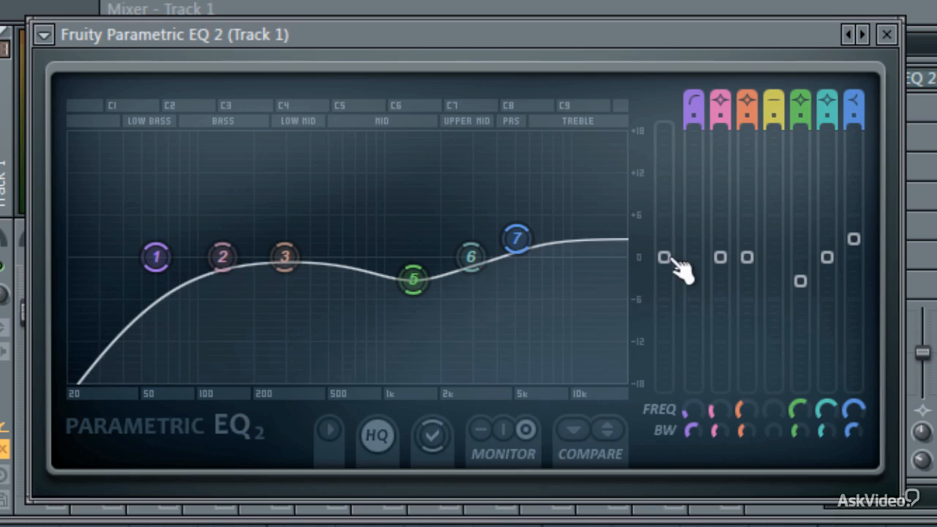
Start playback and raise the equalizer's main output level to about +2.5 dB.
key(space)
drag(674, 262, 664, 242)
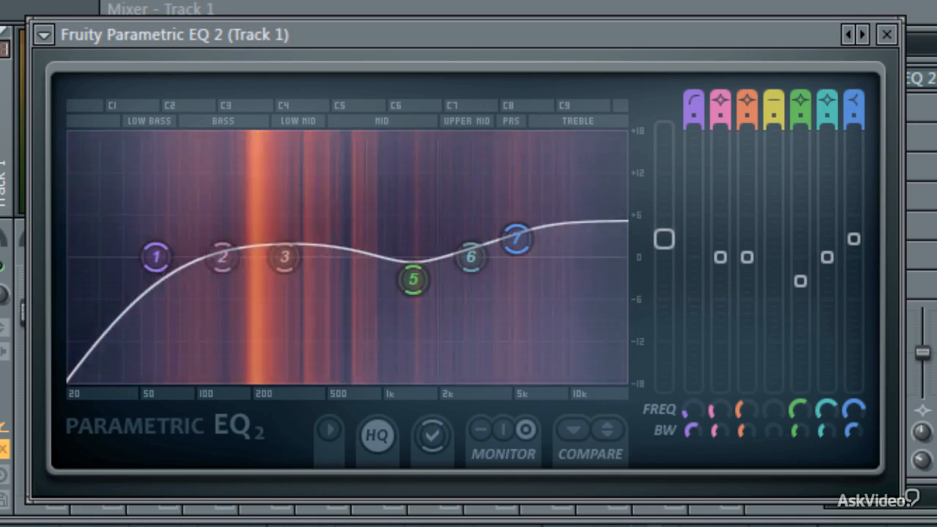